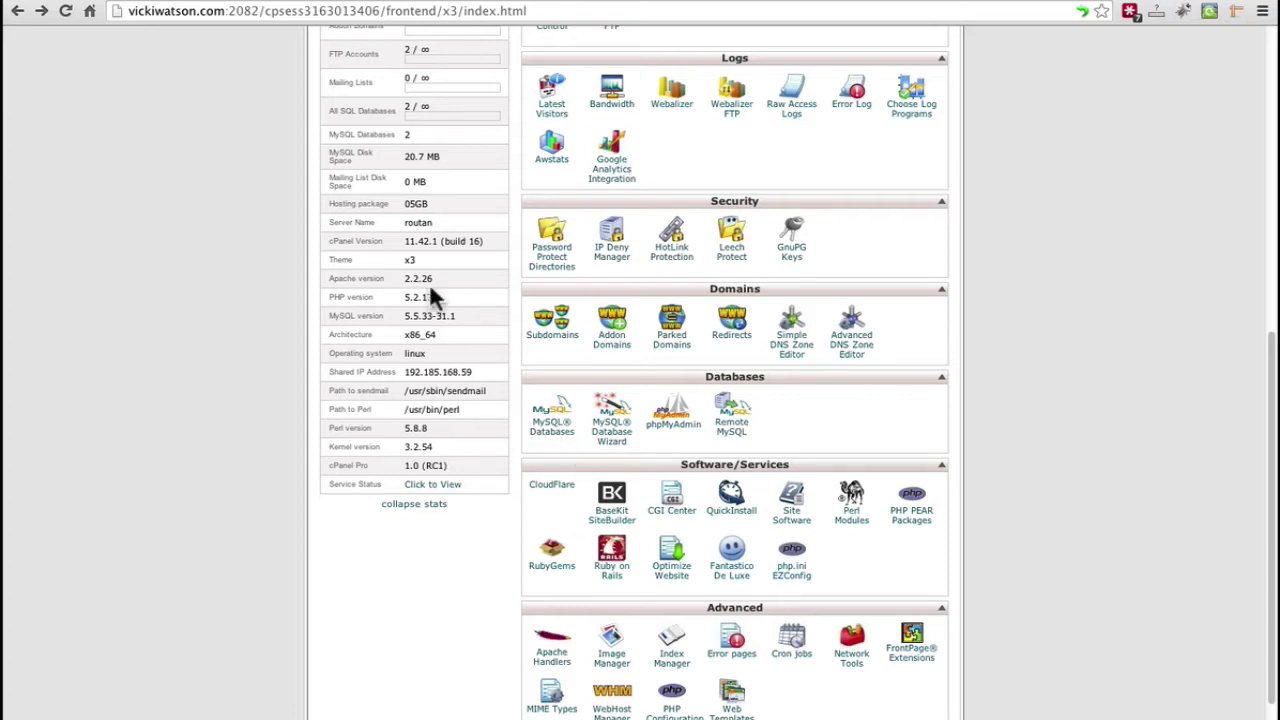
Step: Abandon the blank new connection form and start a new Fabrik list labelled Students
left_click(118, 4)
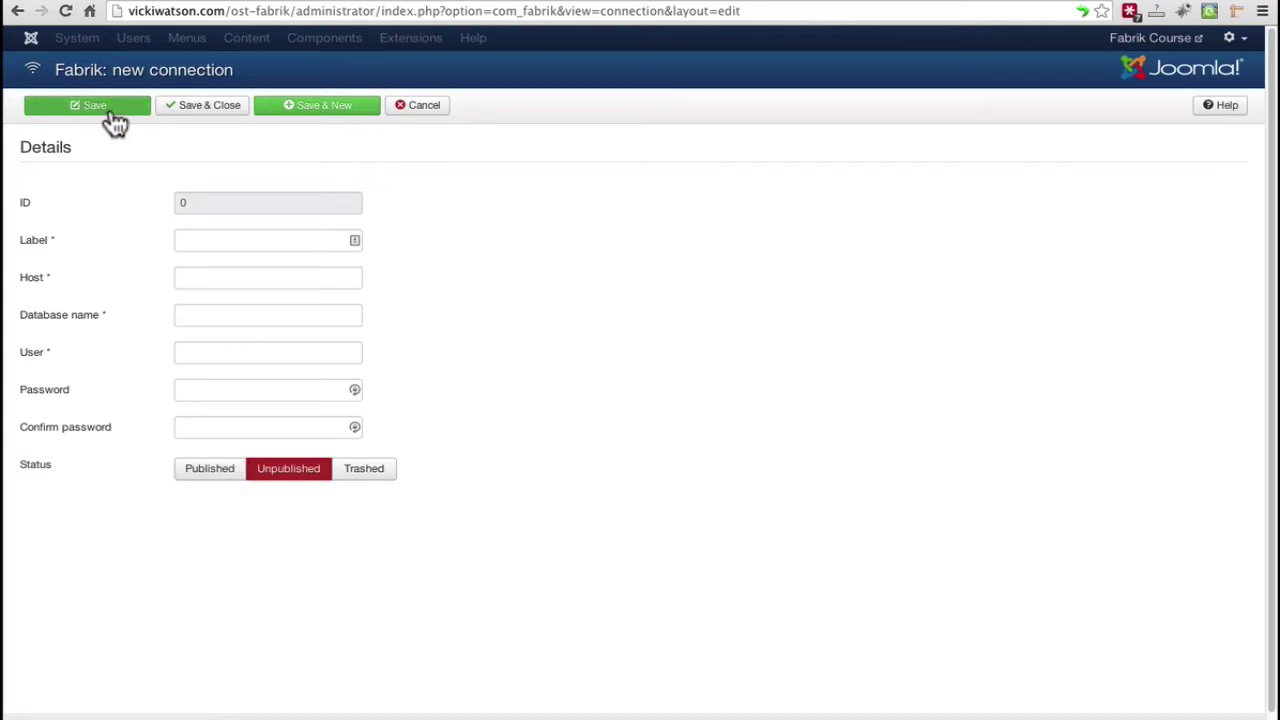
left_click(424, 108)
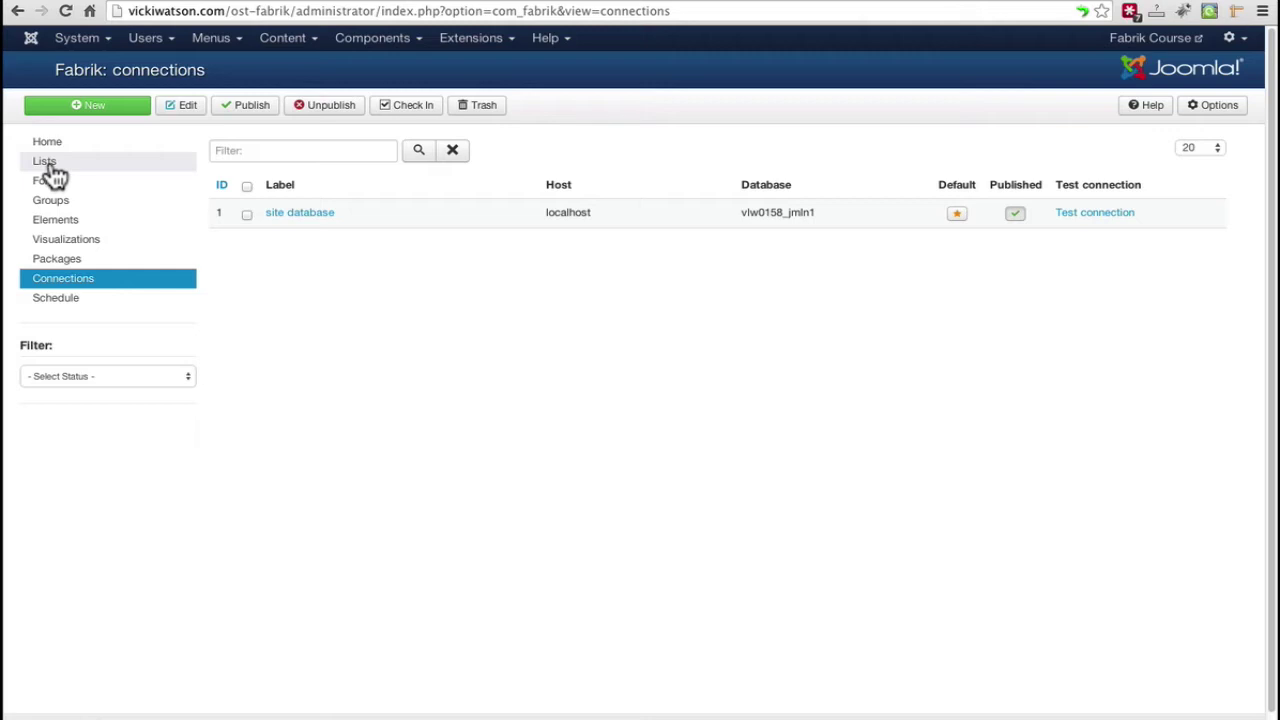
left_click(50, 166)
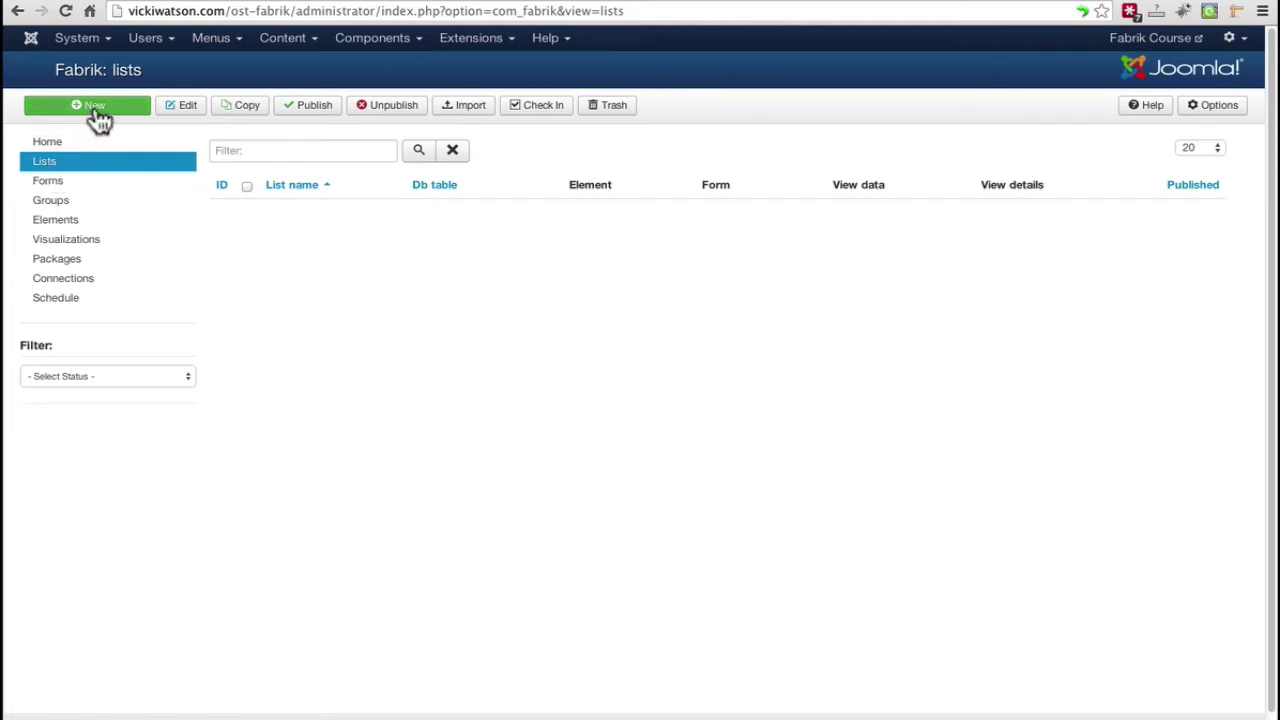
left_click(100, 116)
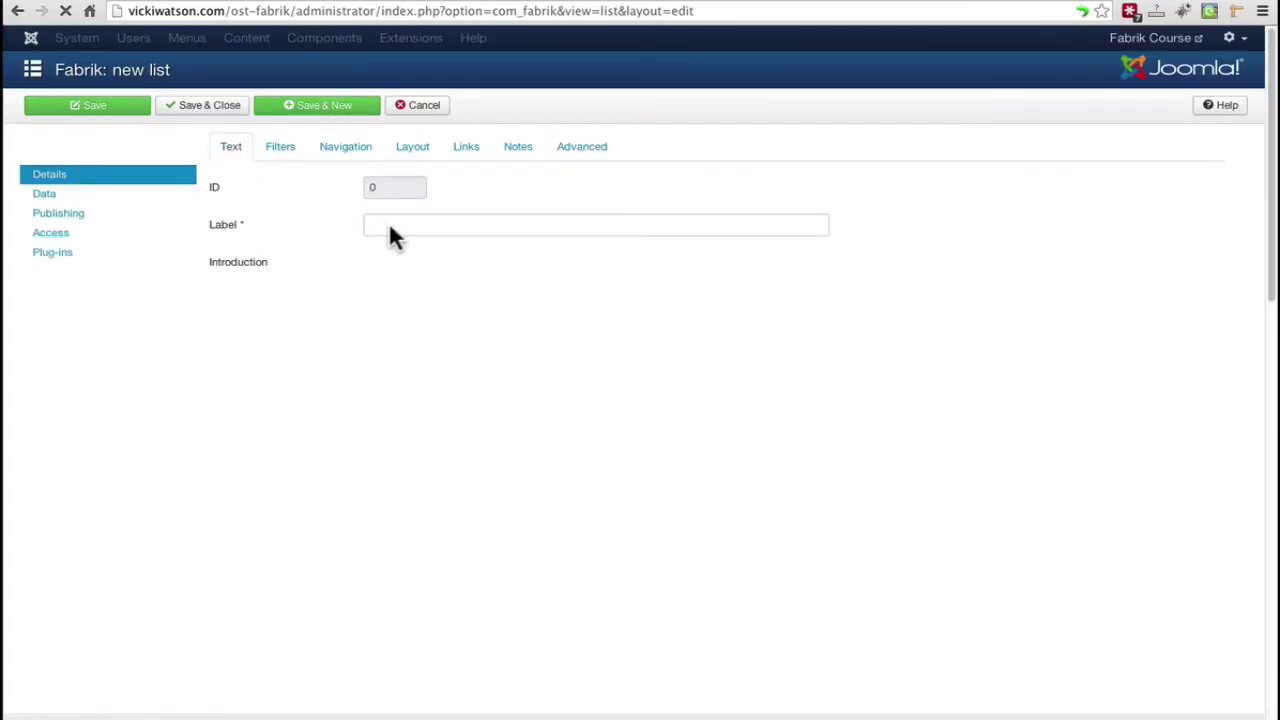
left_click(391, 228)
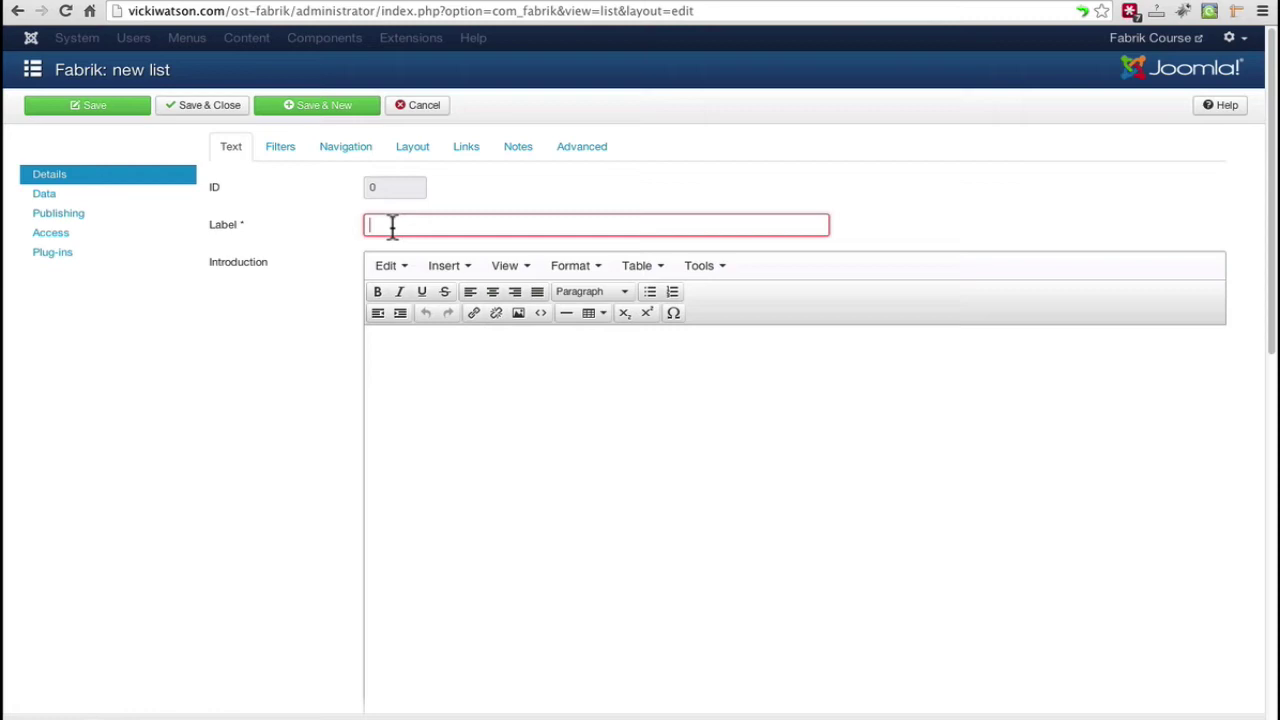
type("Students")
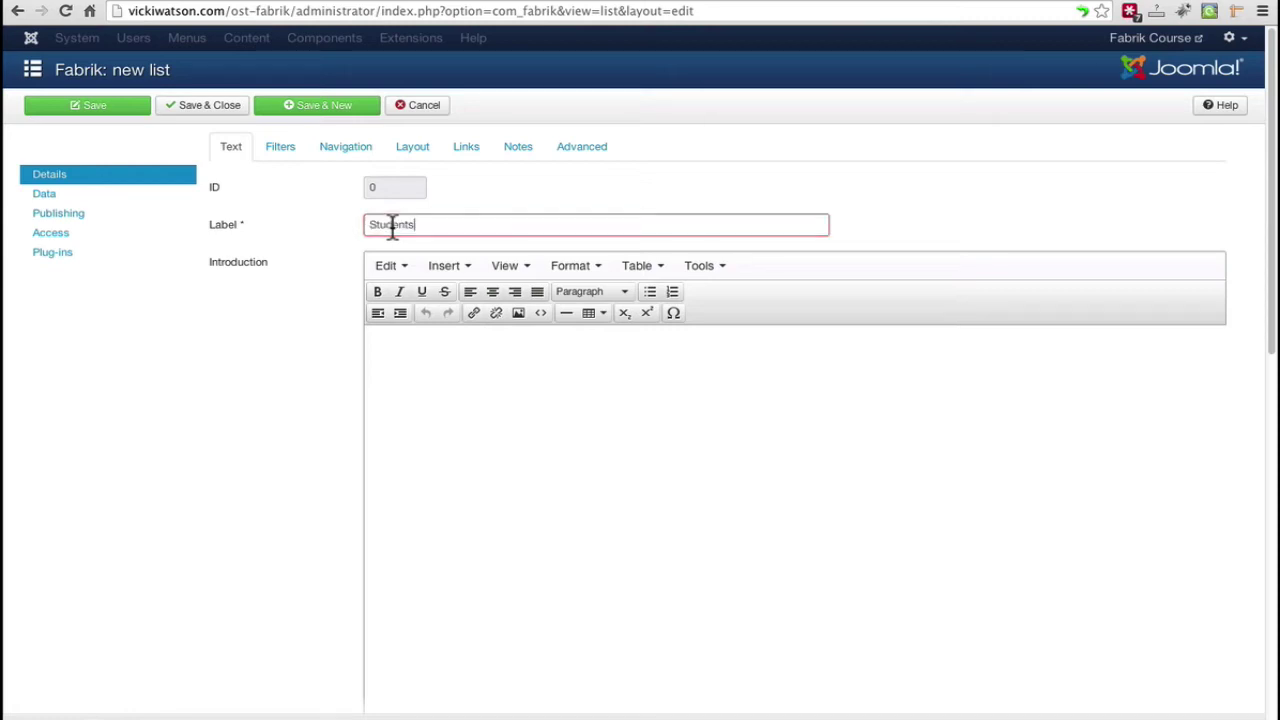
left_click(459, 345)
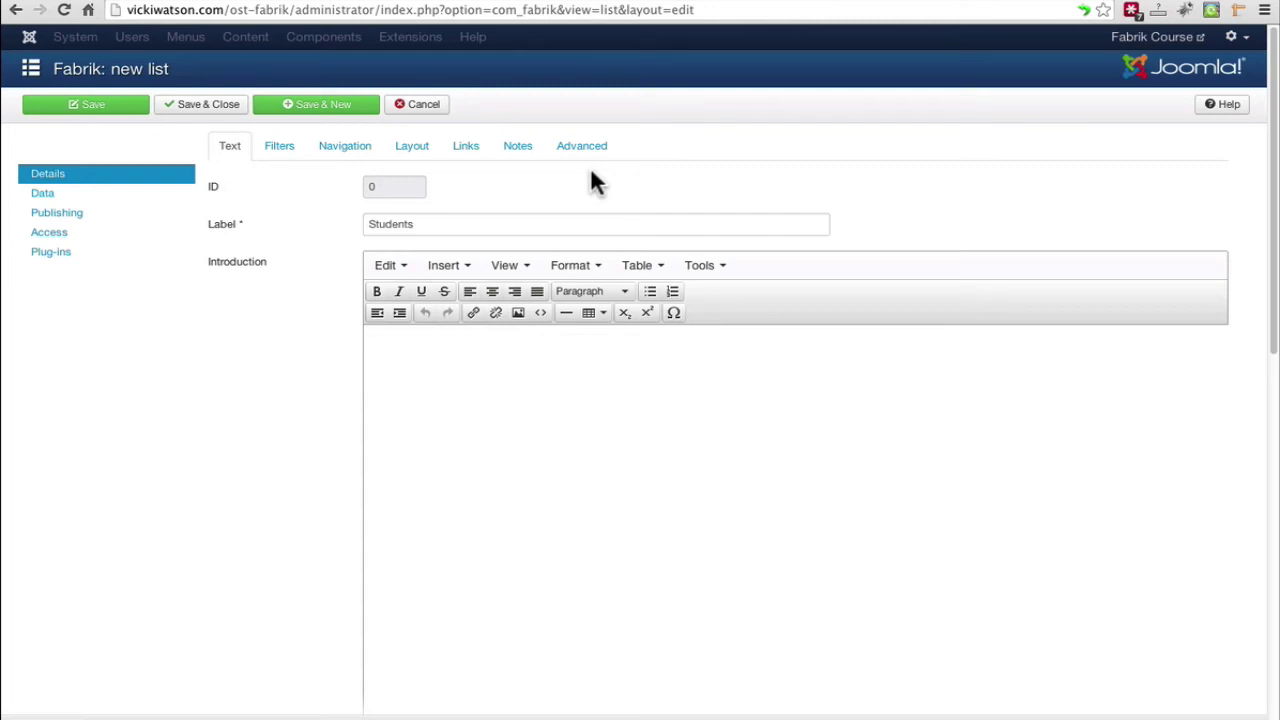
Step: Review the new list's filter, navigation, layout, links, notes and advanced settings
left_click(280, 157)
left_click(351, 158)
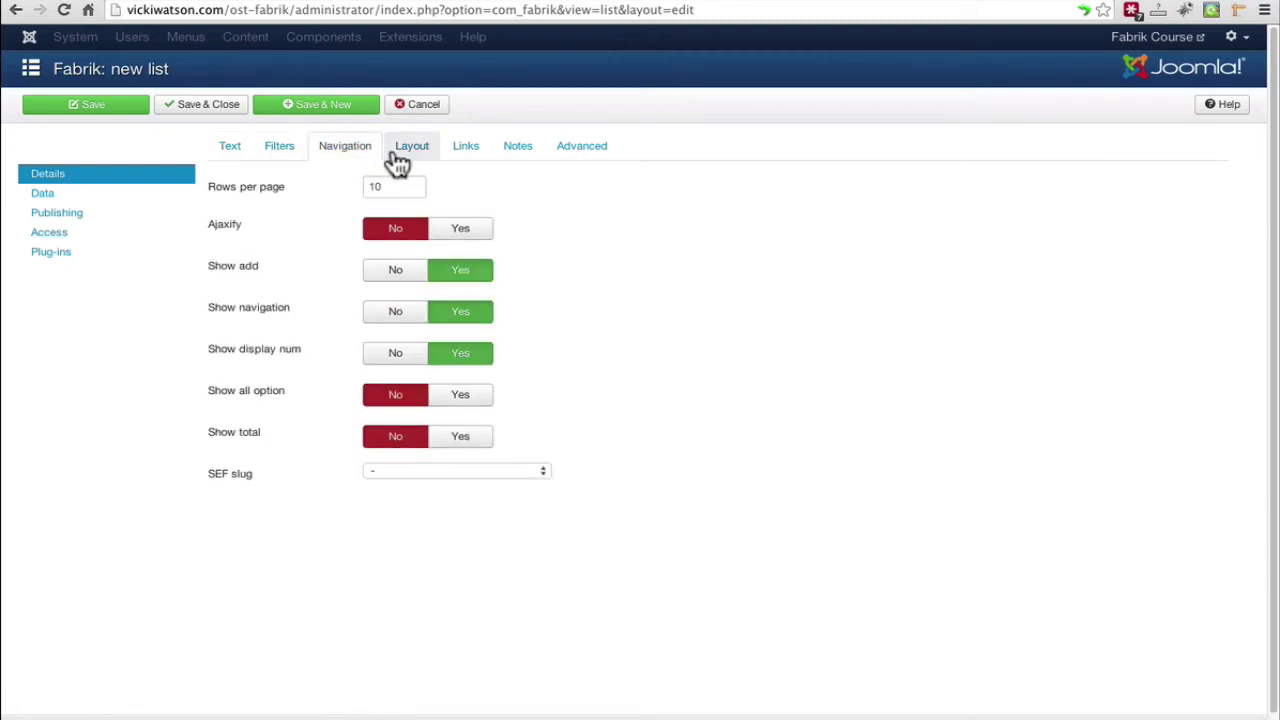
left_click(417, 160)
left_click(482, 158)
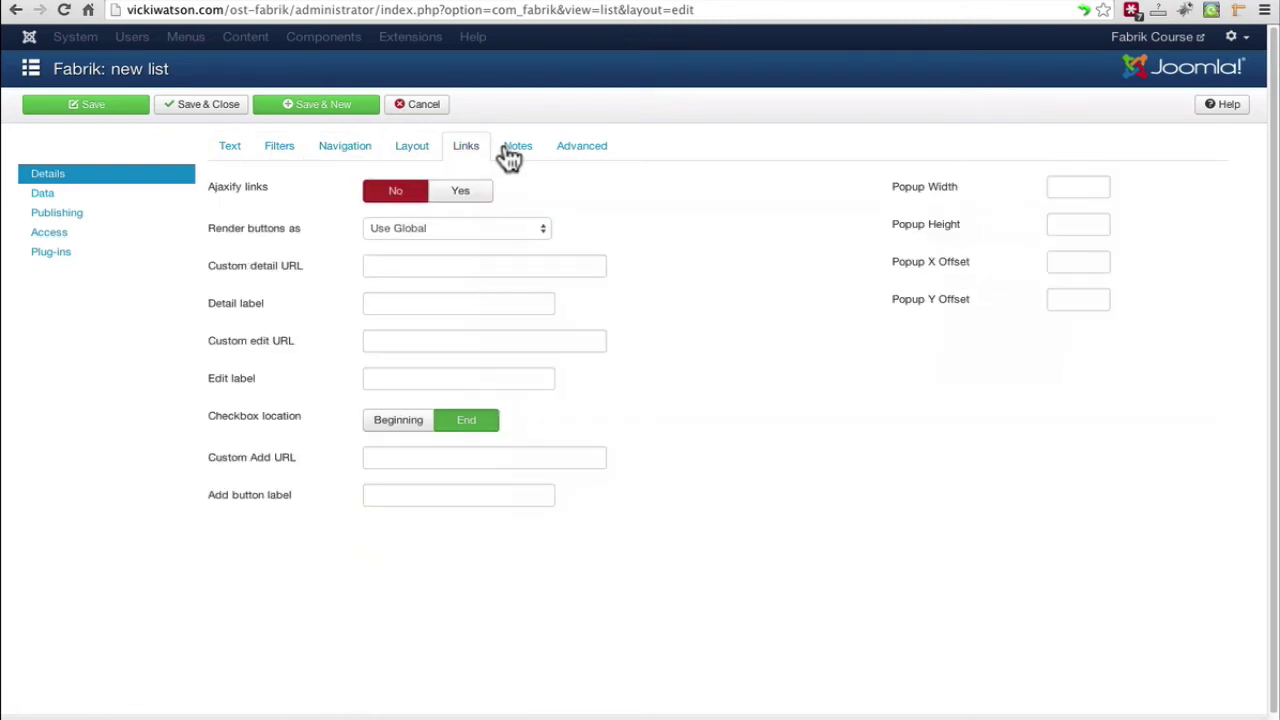
left_click(524, 158)
left_click(598, 152)
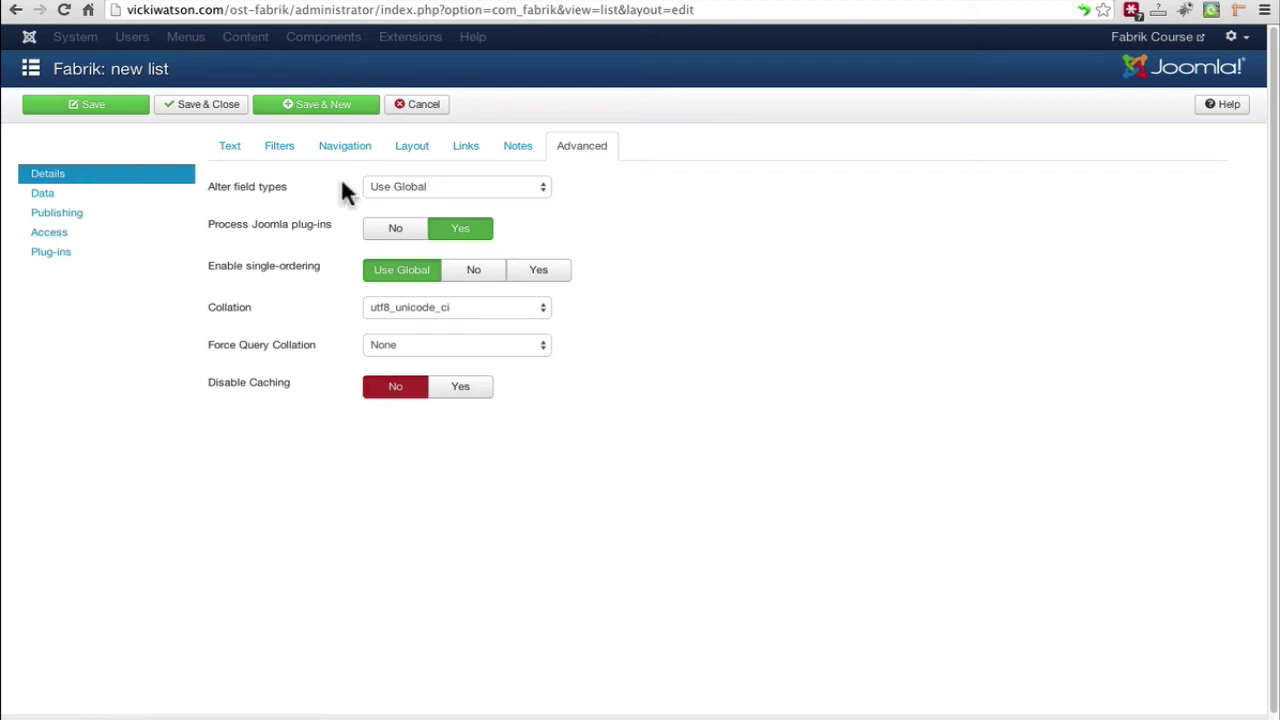
Step: Set the Students list to create the table ost_students on the site database connection, and save the list
left_click(44, 197)
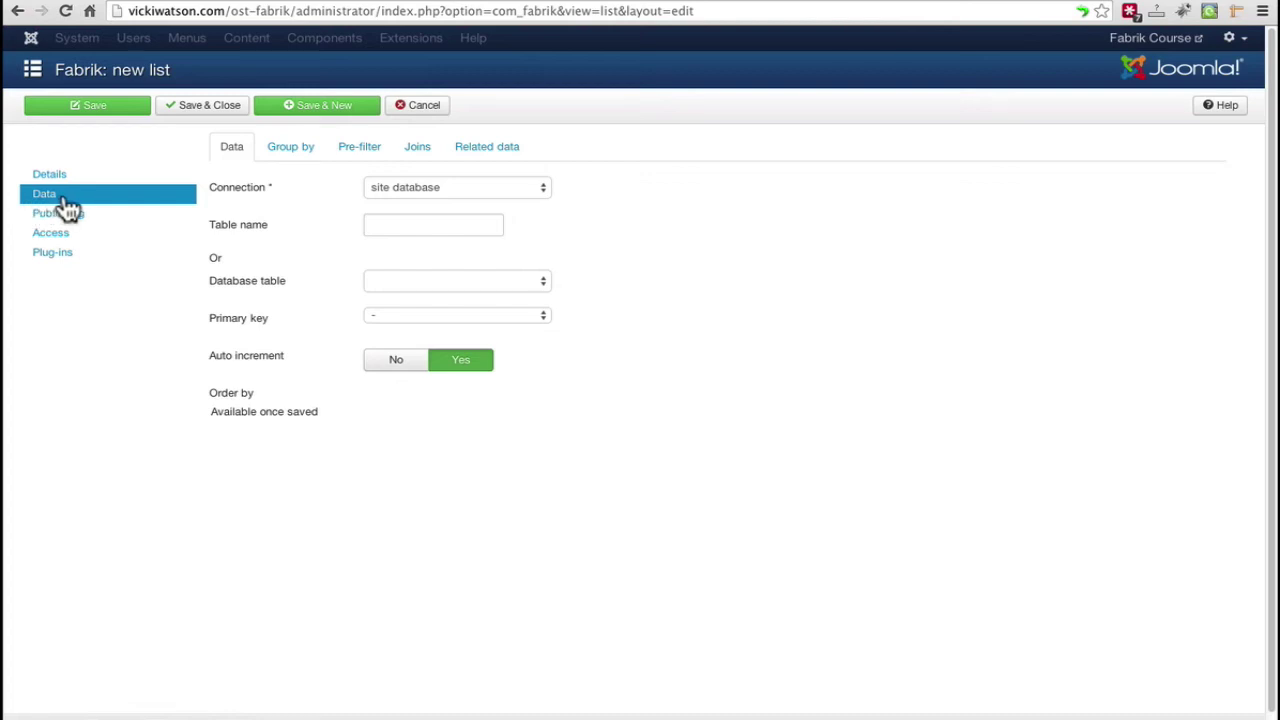
left_click(521, 190)
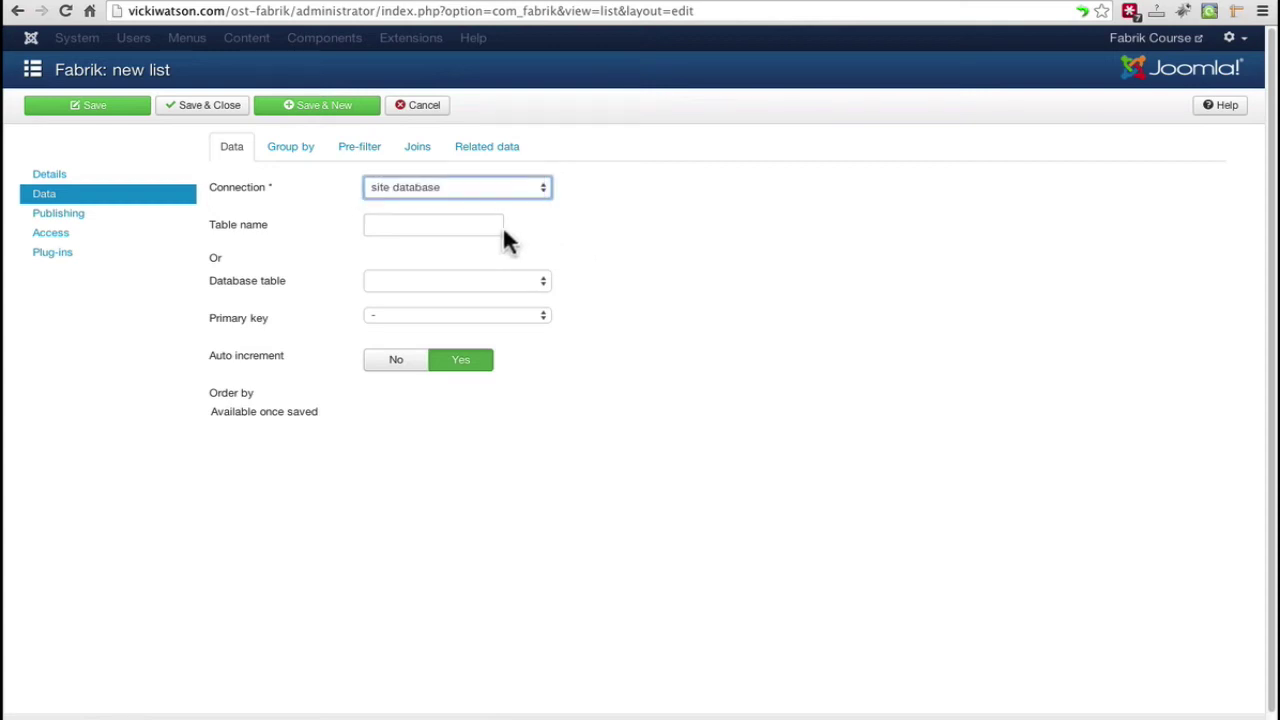
left_click(452, 228)
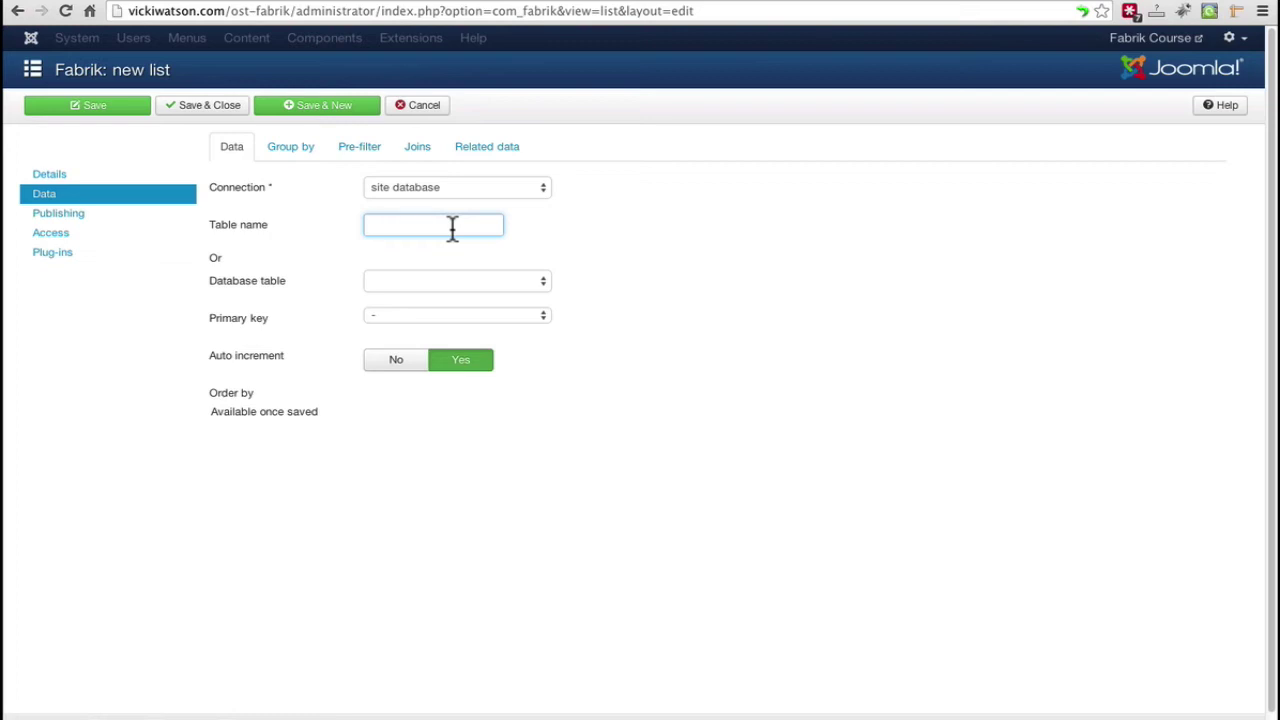
type("ost_students")
left_click(438, 318)
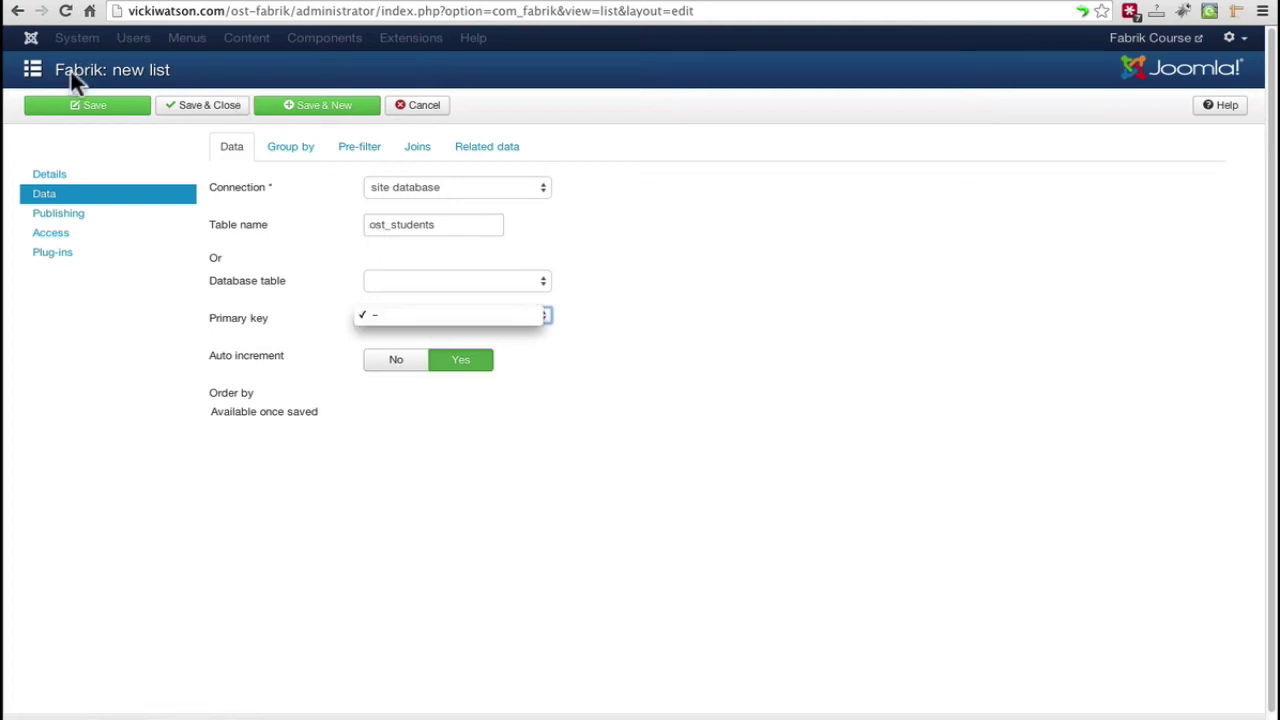
left_click(99, 106)
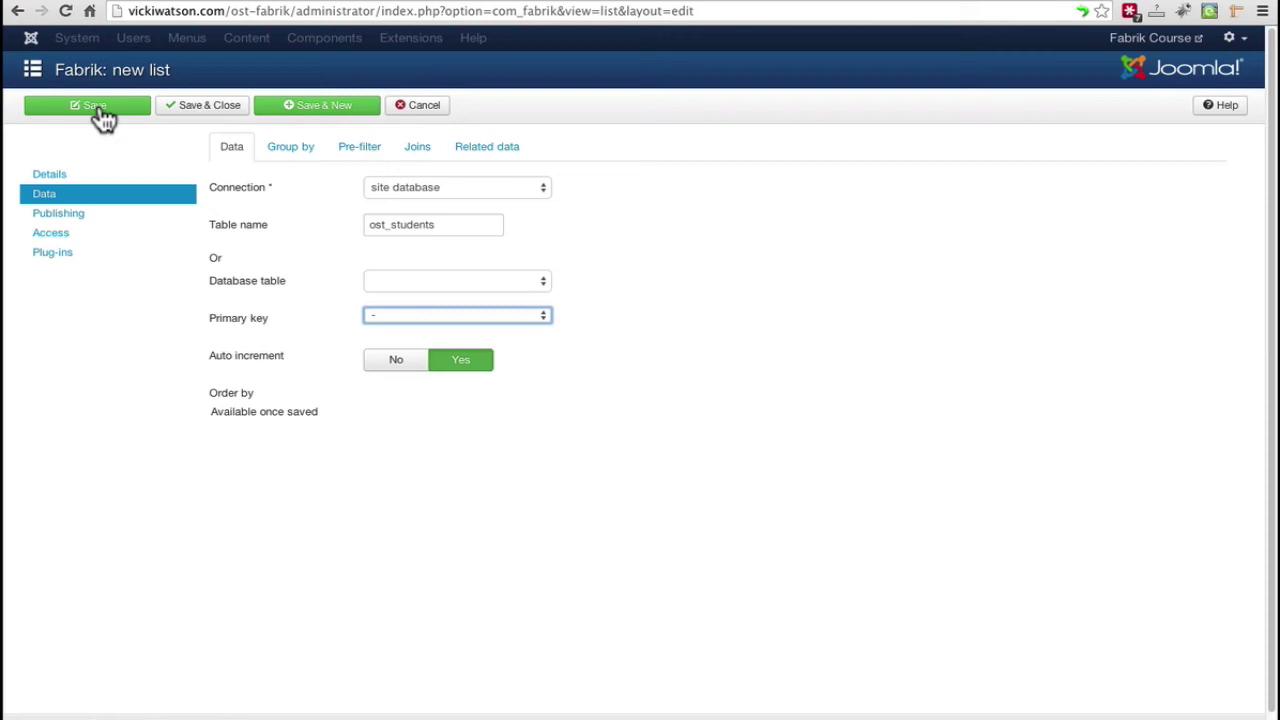
left_click(118, 115)
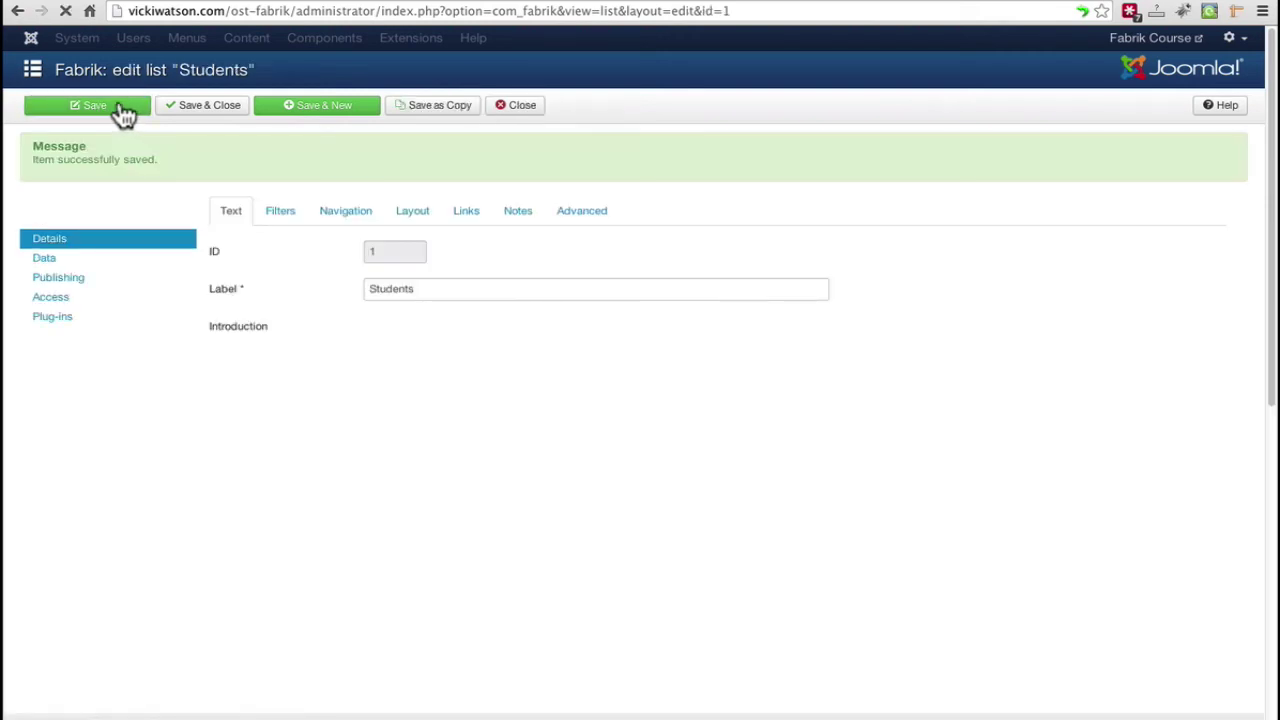
Step: Check the saved Students list's data settings, keep id as the primary key, and close the list
left_click(44, 262)
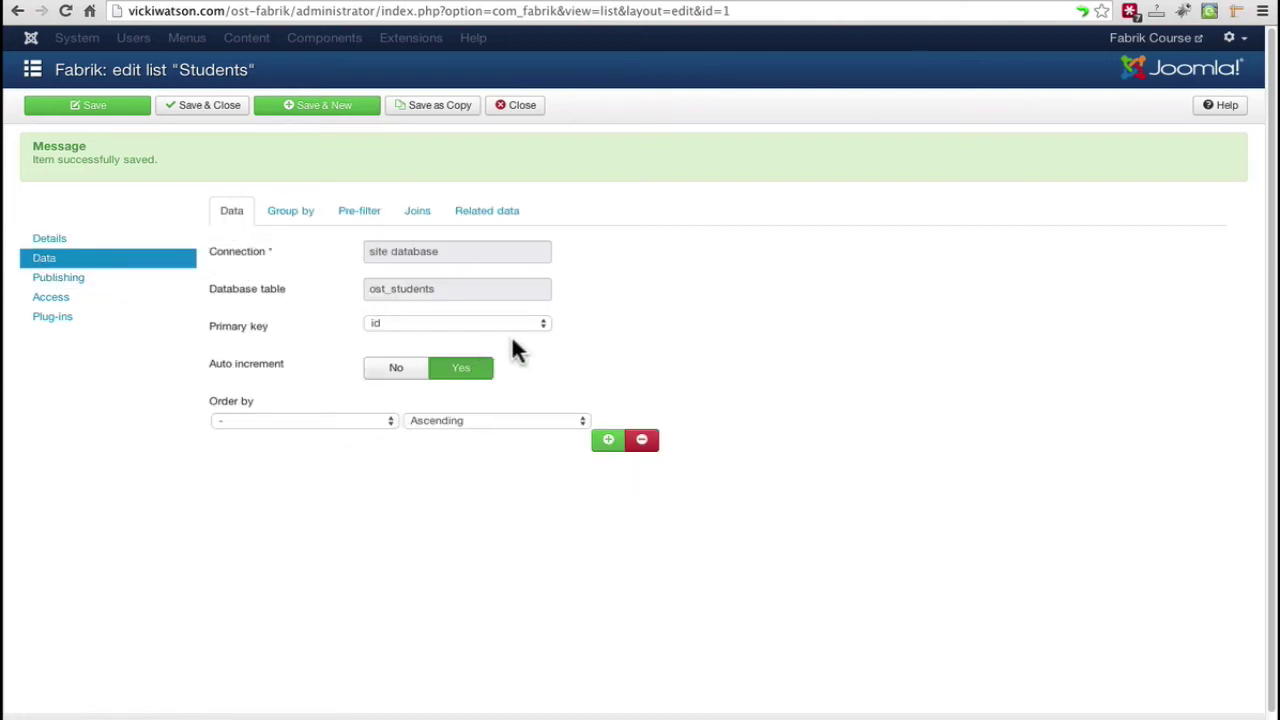
left_click(390, 325)
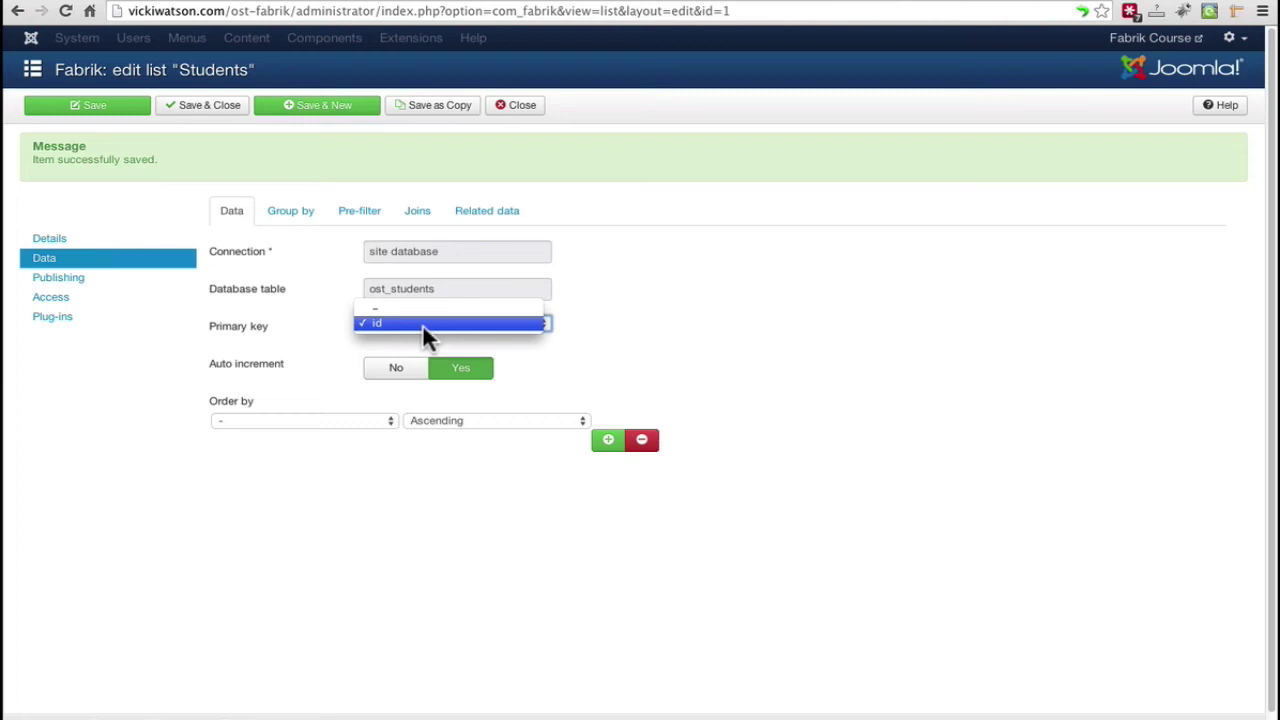
left_click(422, 326)
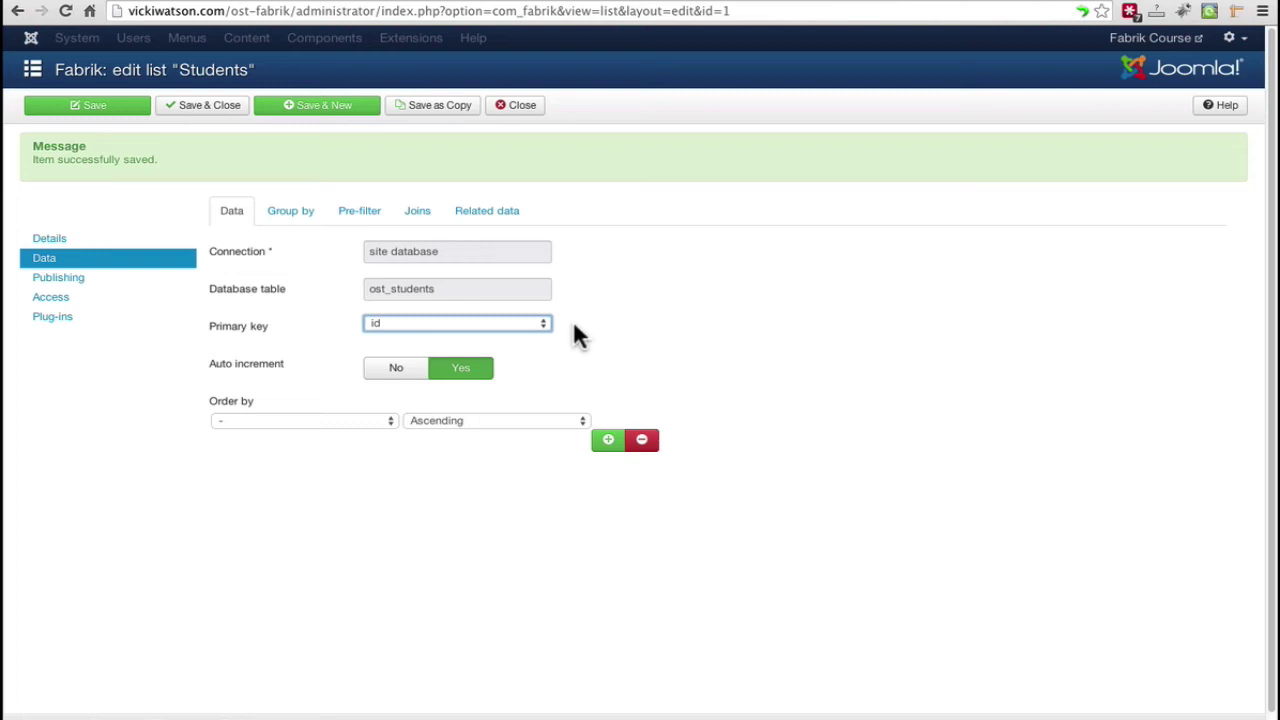
left_click(525, 107)
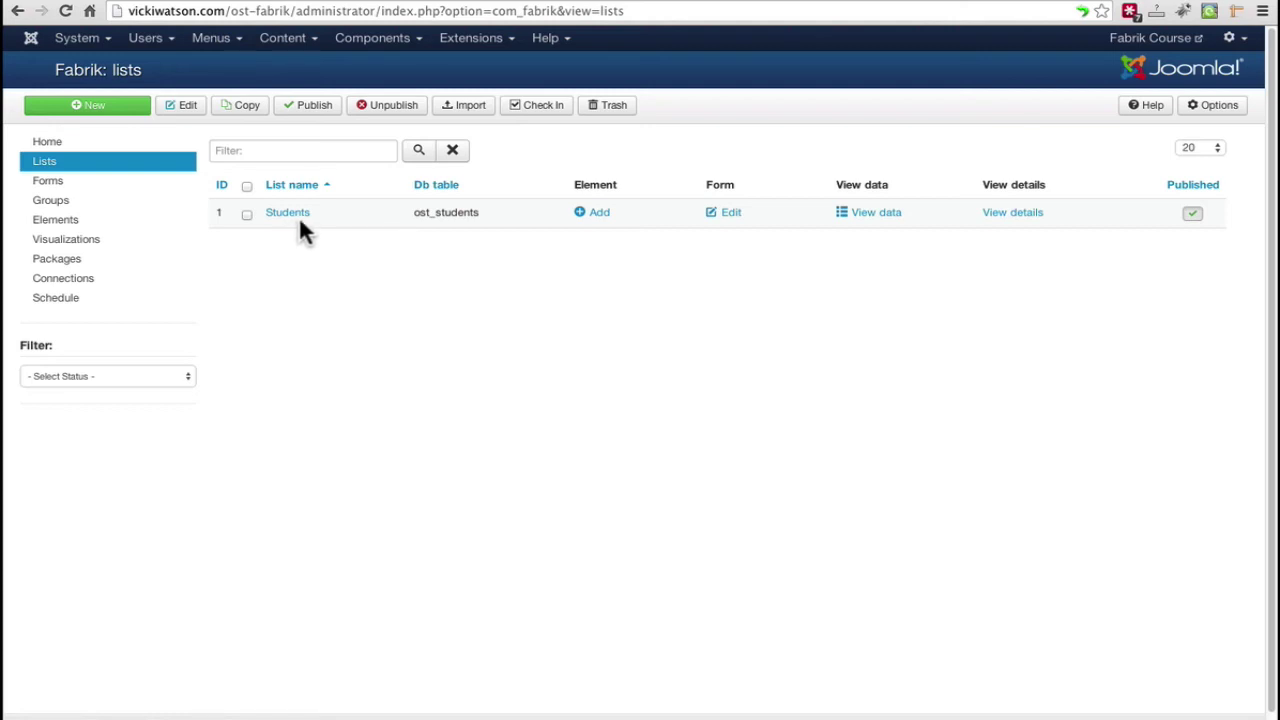
Step: Examine the form, group and elements that belong to the Students list
left_click(50, 186)
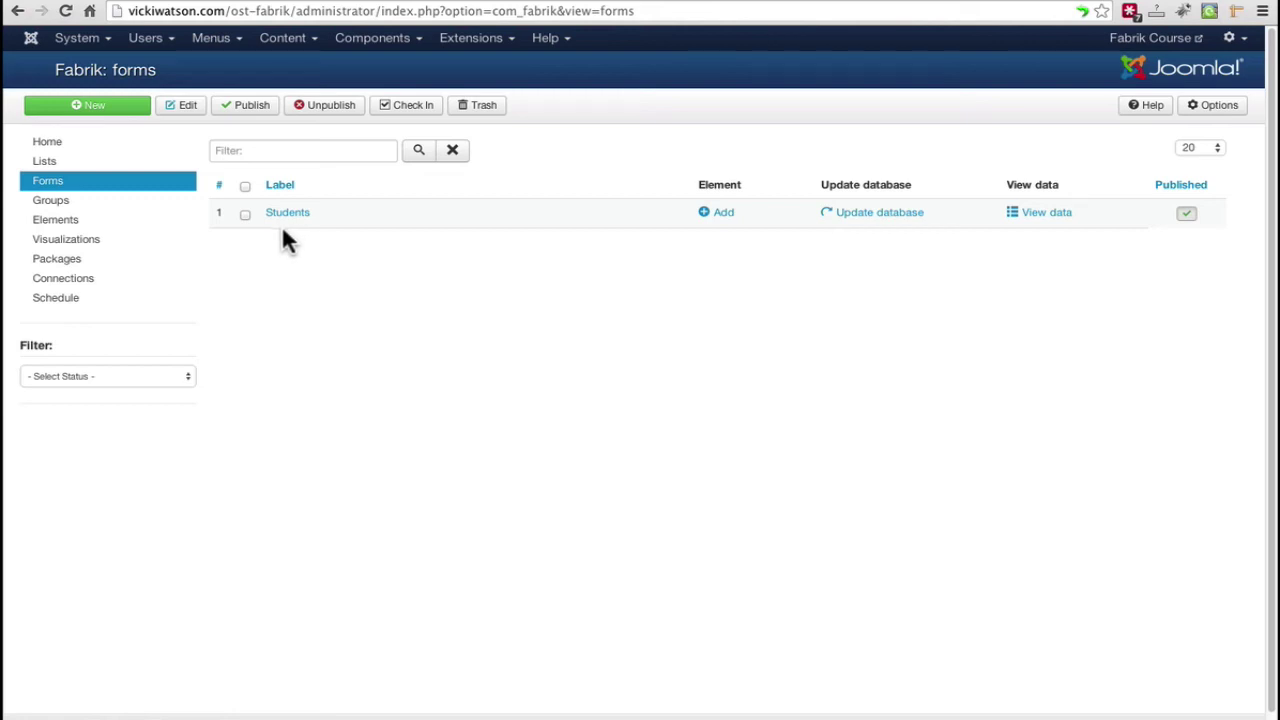
left_click(66, 204)
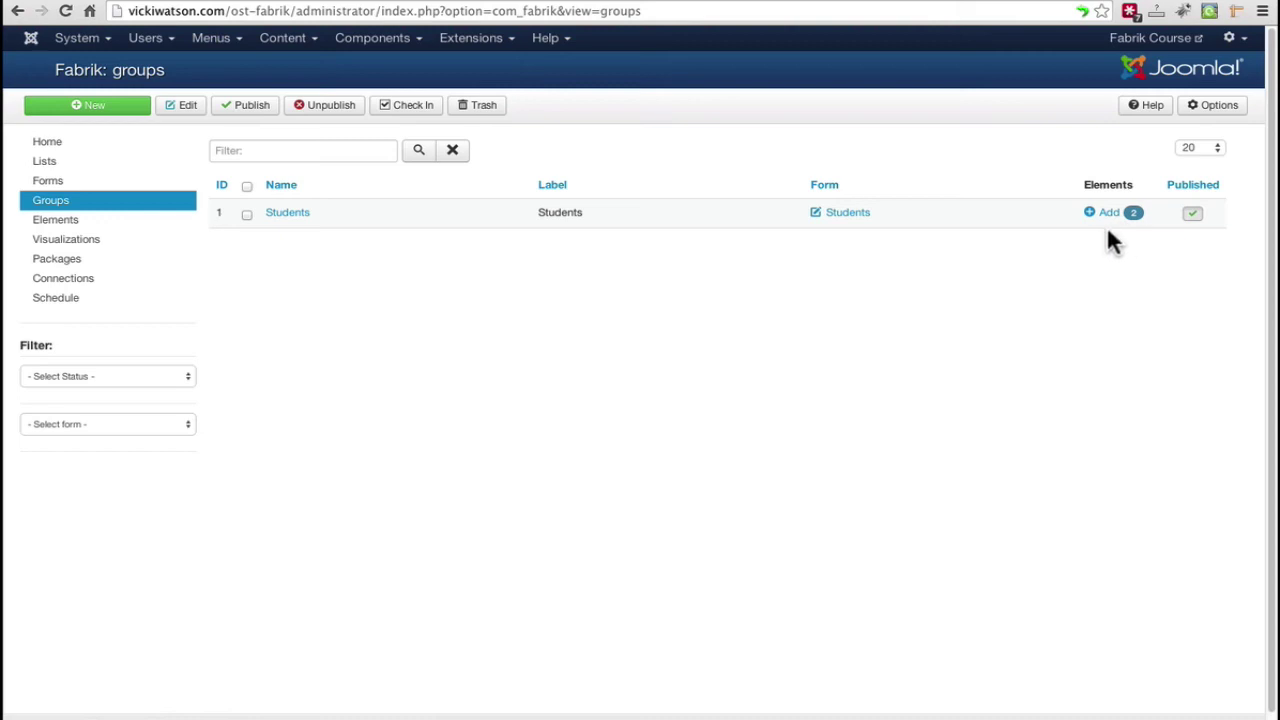
left_click(62, 222)
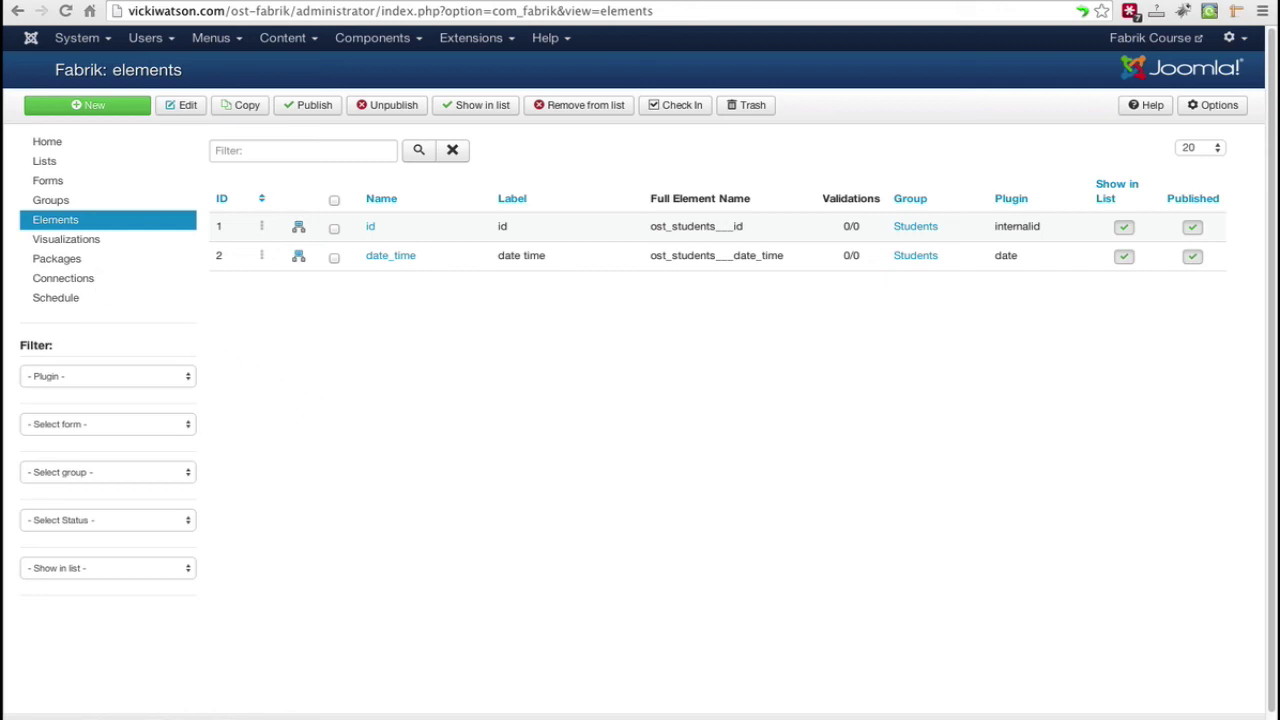
Step: Review how Fabrik's lists, connections, elements, groups and forms relate, and look at the visualizations and packages pages
left_click(46, 162)
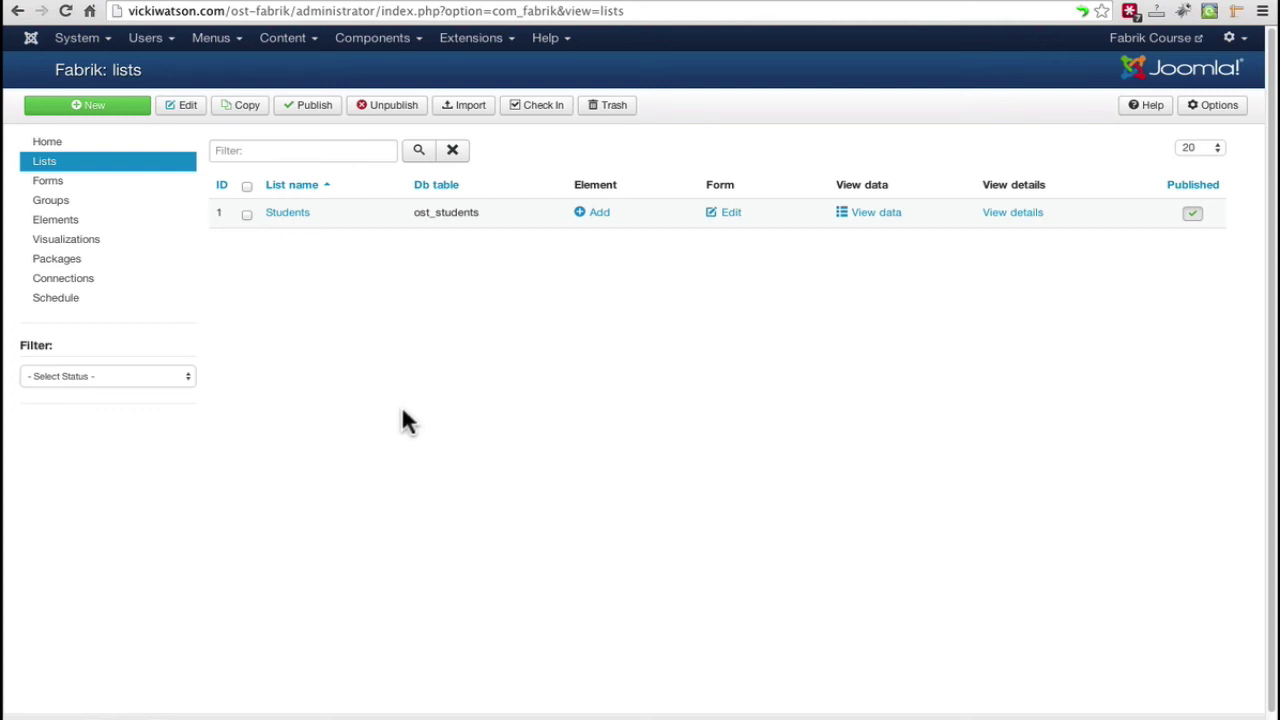
left_click(70, 288)
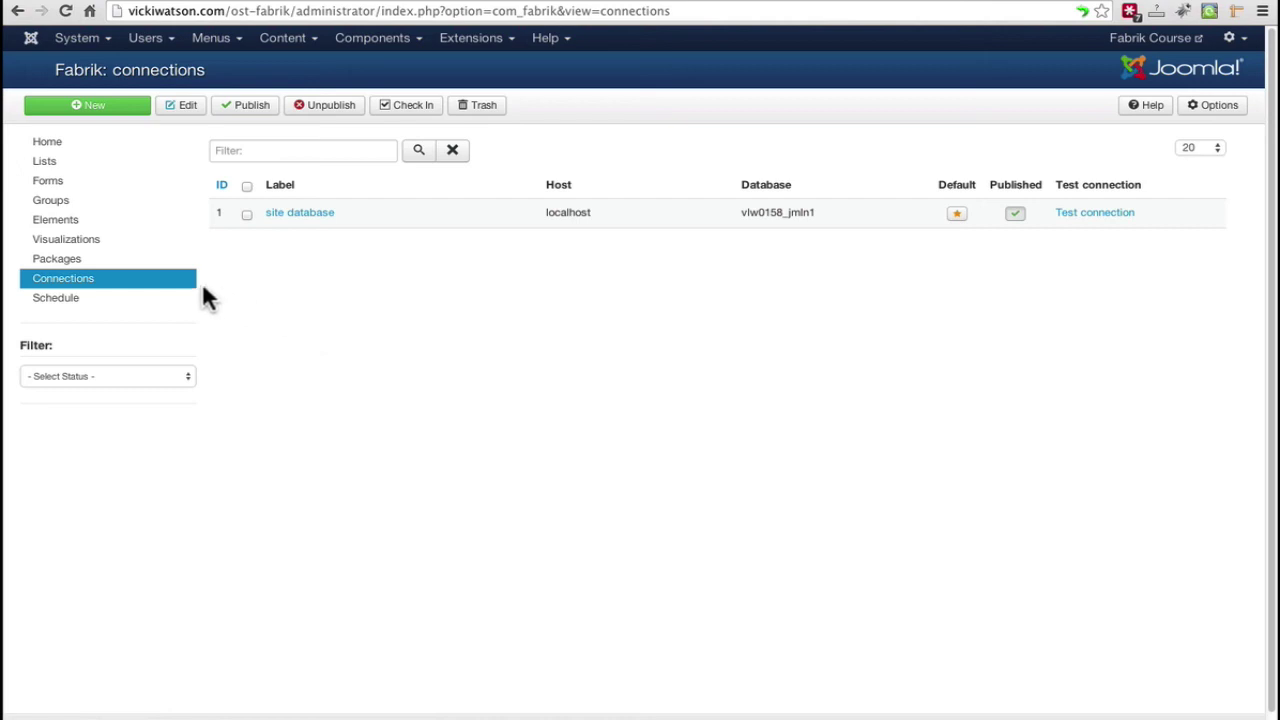
left_click(70, 225)
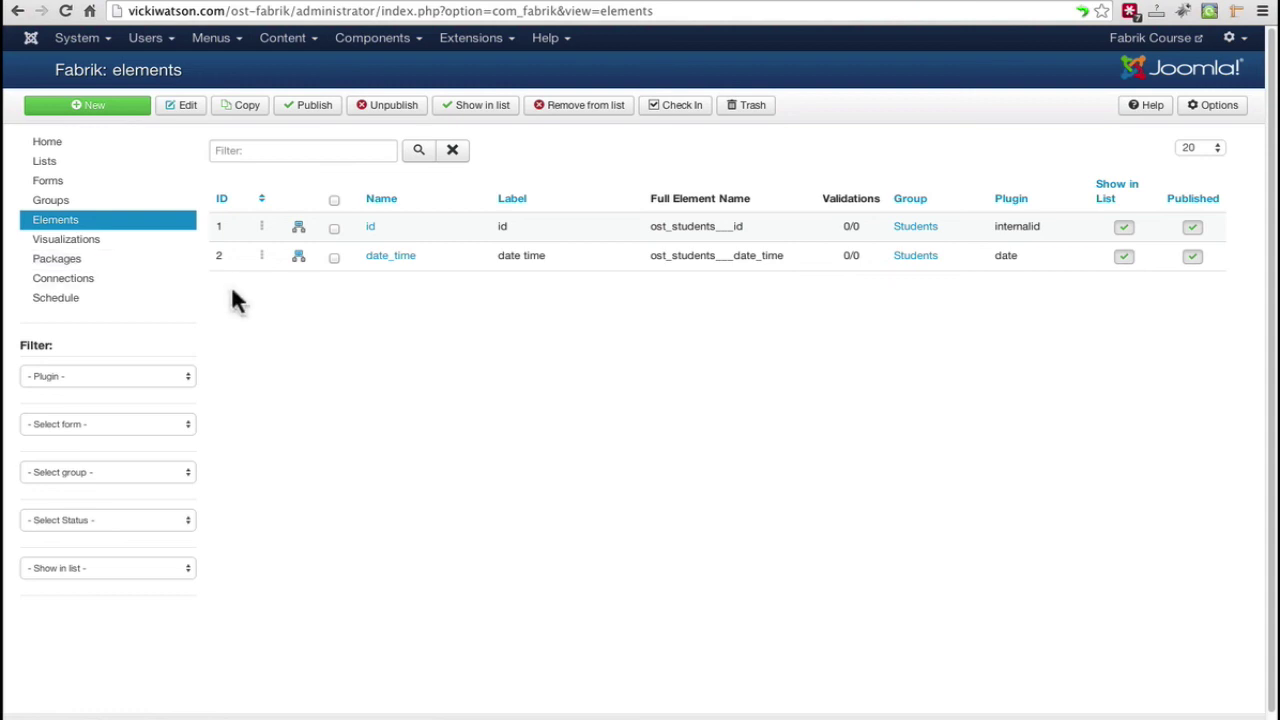
left_click(63, 204)
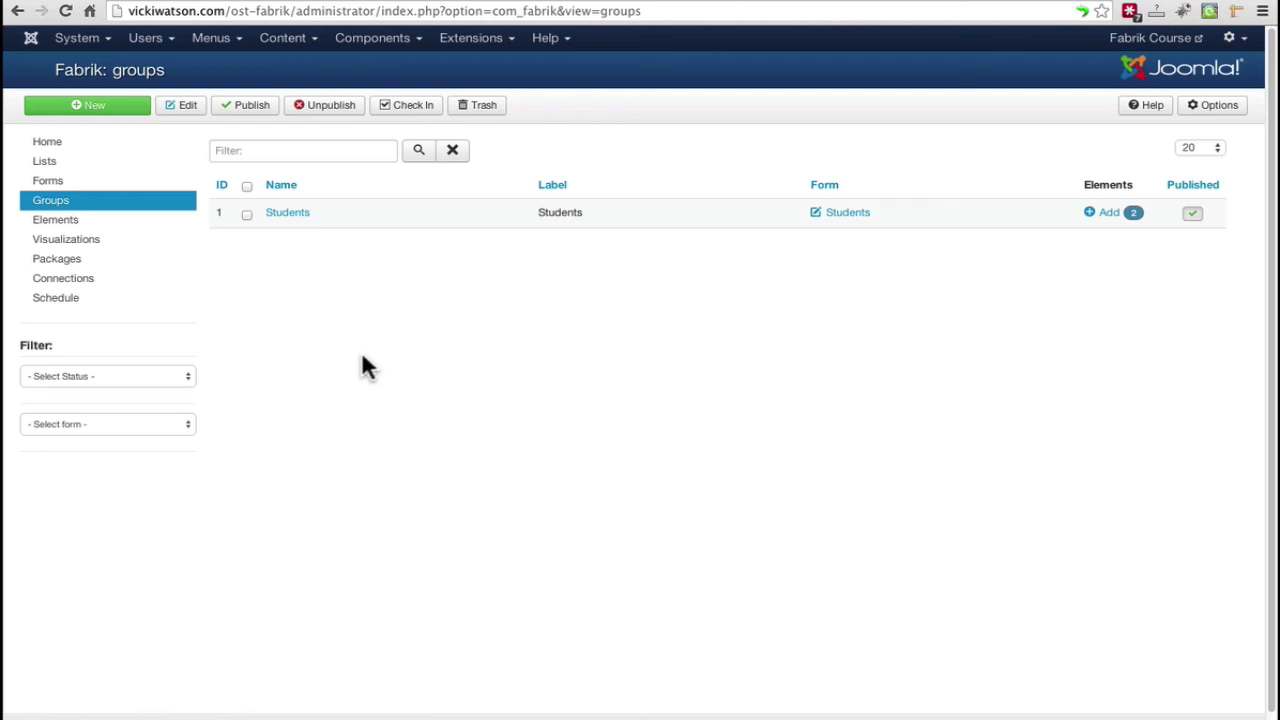
left_click(52, 184)
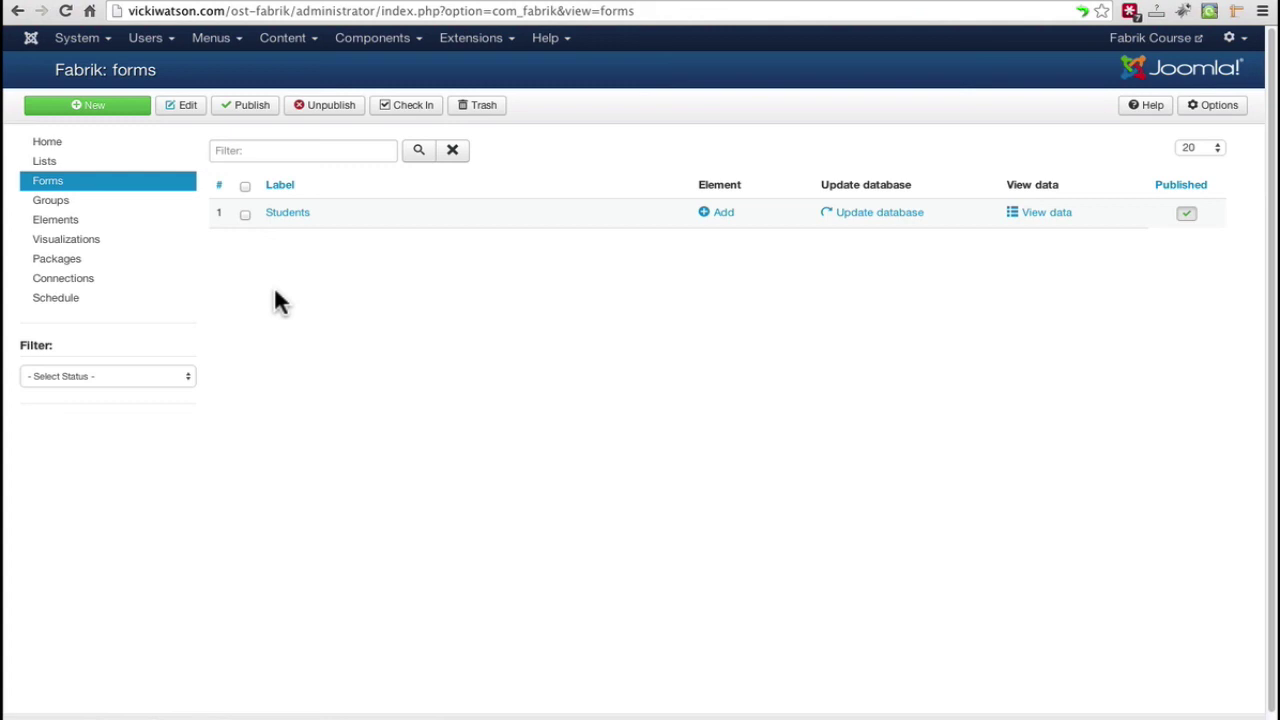
left_click(62, 222)
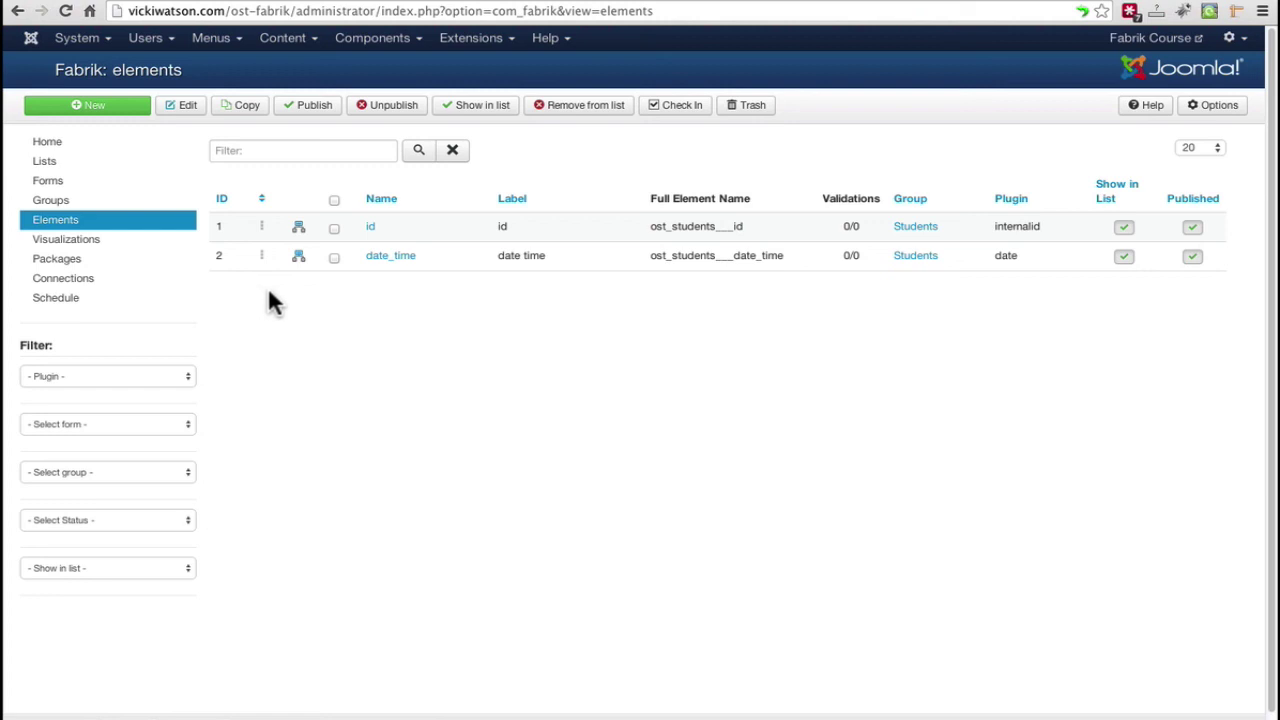
left_click(100, 243)
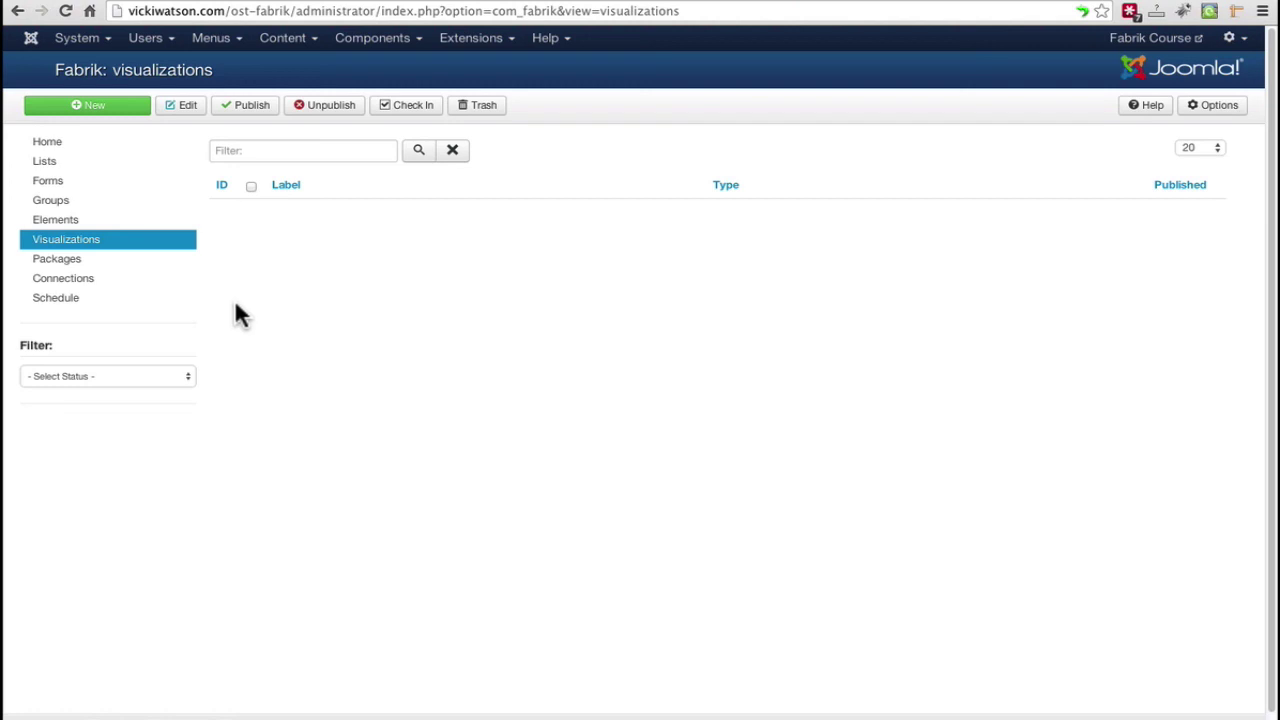
left_click(50, 262)
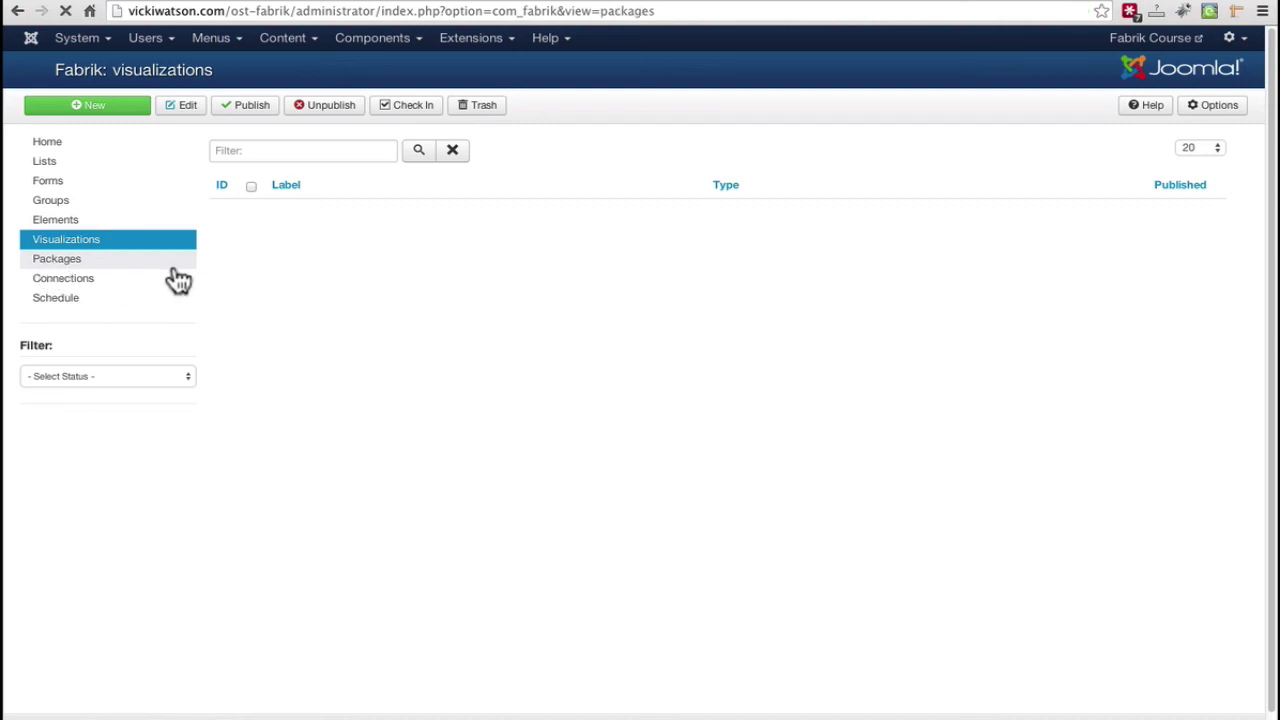